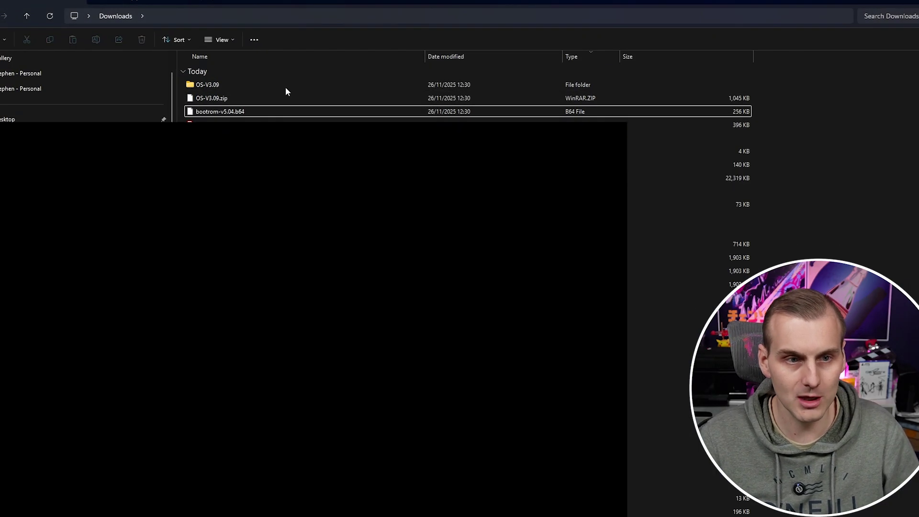
Open the OS-V3.09 folder in Downloads and copy its ED64 folder.
click(278, 85)
double_click(278, 84)
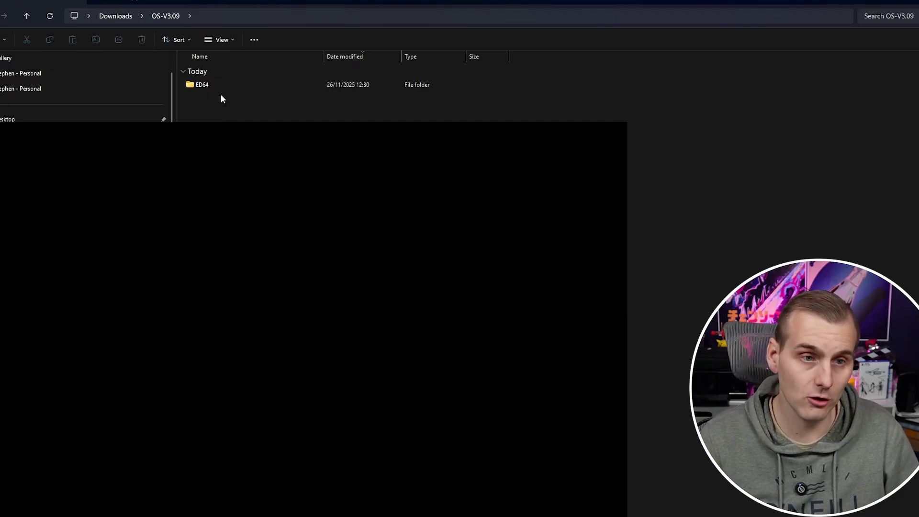
click(204, 82)
right_click(207, 84)
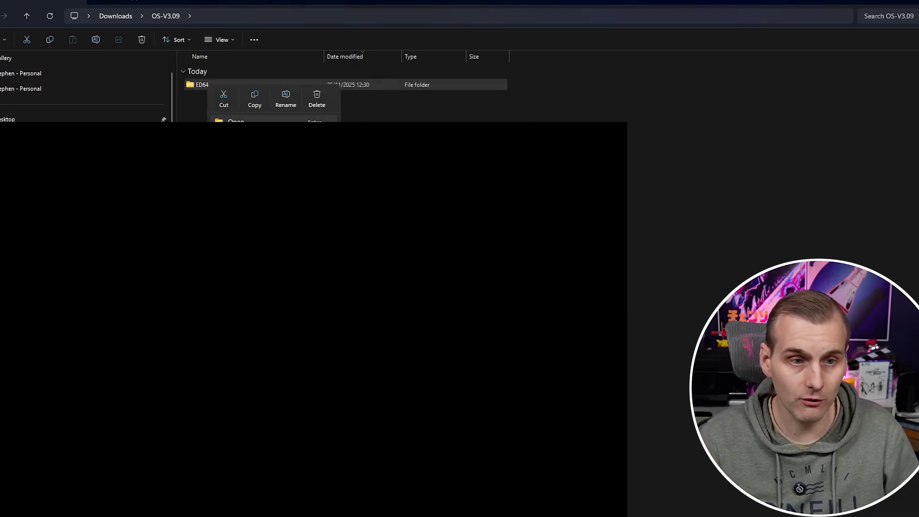
click(253, 99)
Paste the ED64 folder into the root of USB Drive (F:), replacing files with the same names, and check the folder's contents.
click(14, 364)
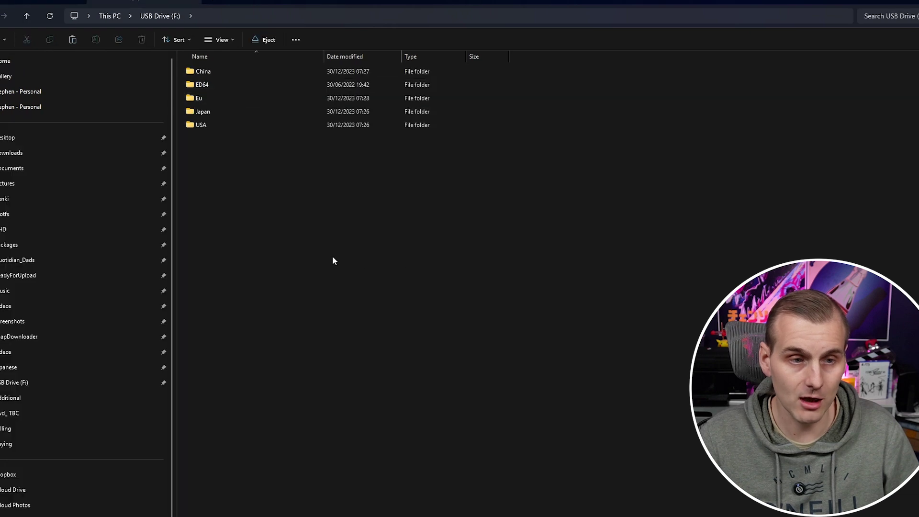
right_click(329, 258)
click(343, 268)
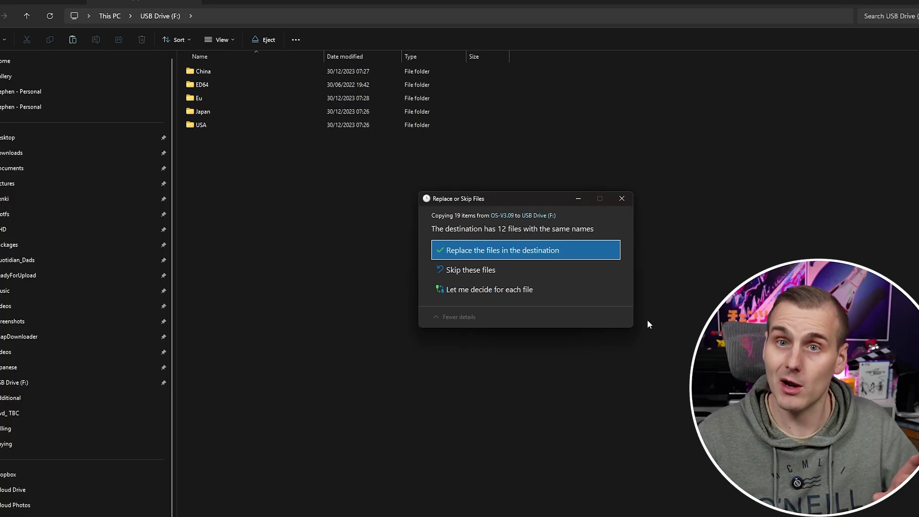
click(561, 252)
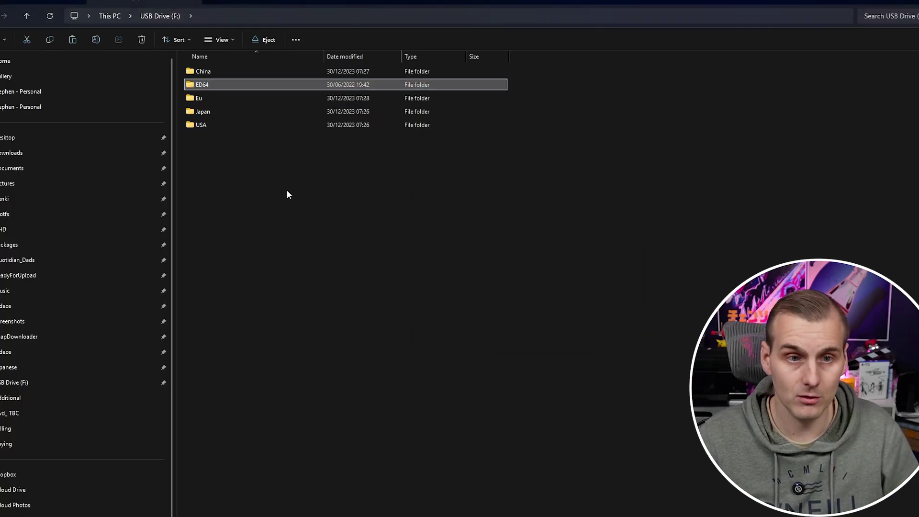
double_click(216, 81)
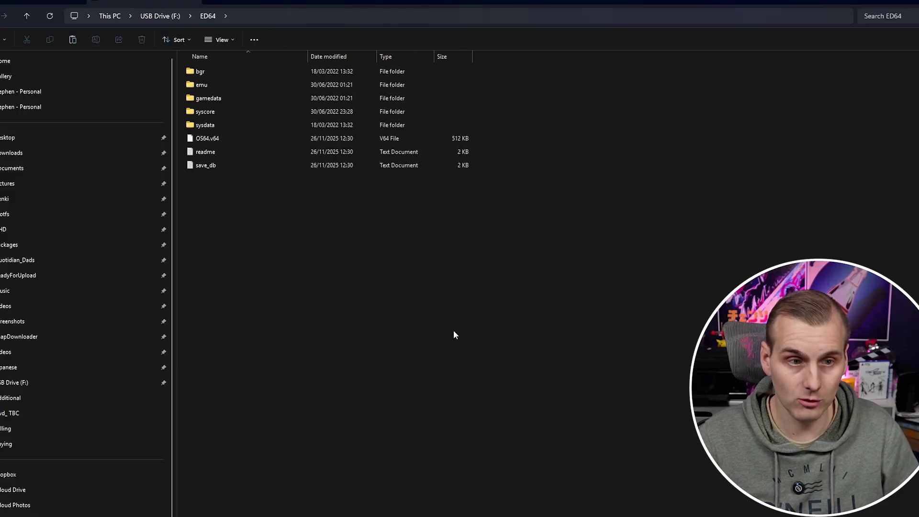
click(164, 16)
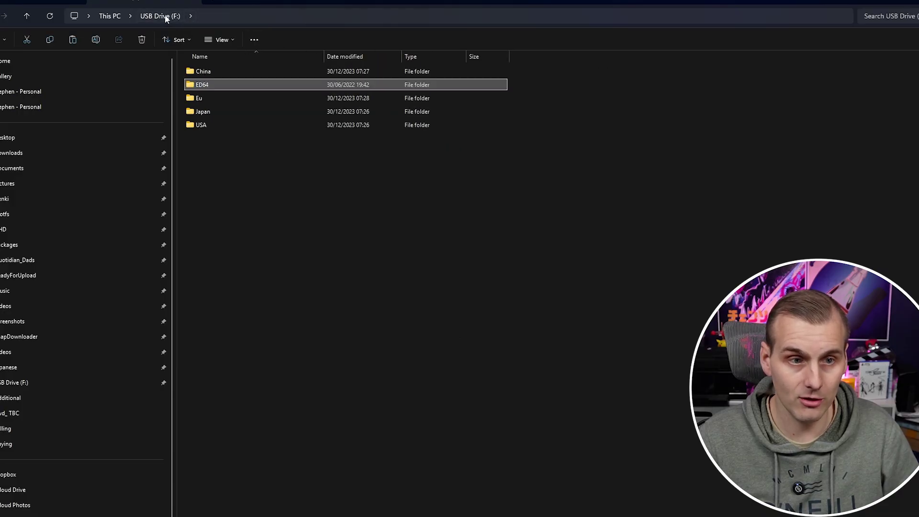
Copy bootrom-v5.04.b64 from Downloads into the root of USB Drive (F:).
click(101, 2)
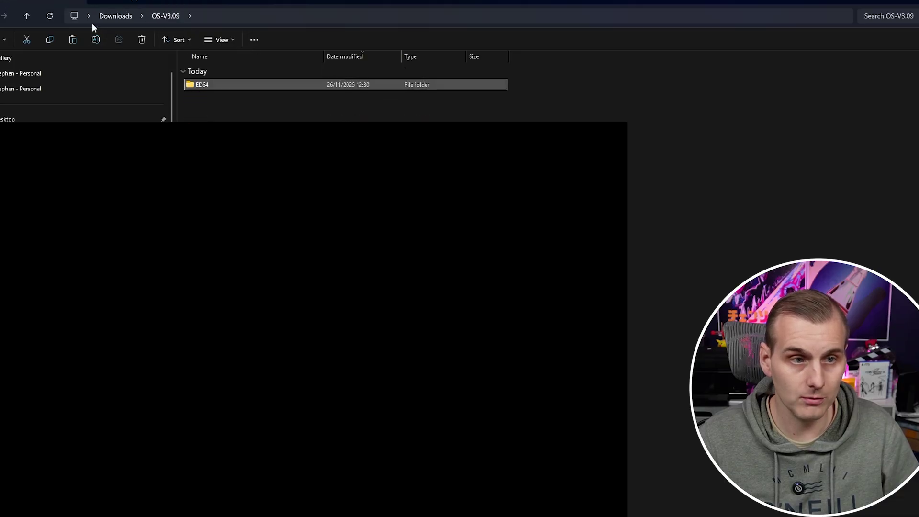
click(27, 16)
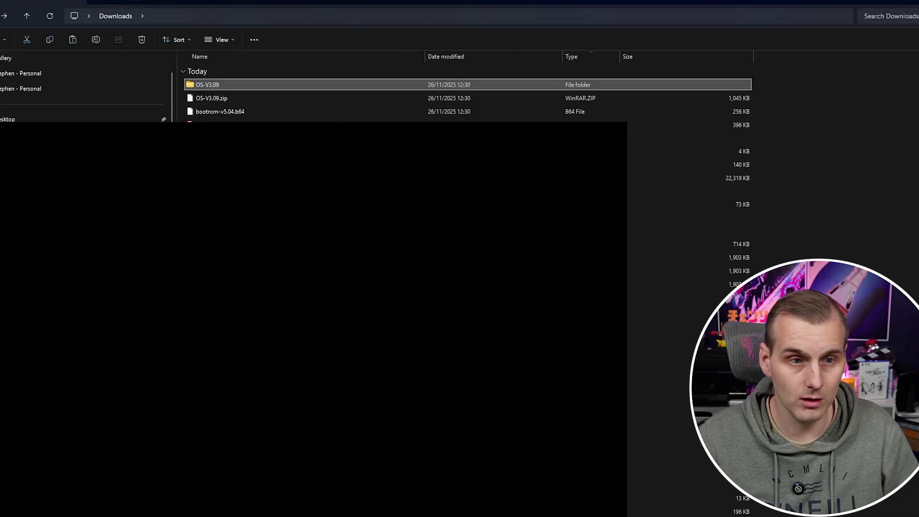
click(220, 112)
drag(220, 113, 263, 182)
right_click(263, 181)
click(274, 185)
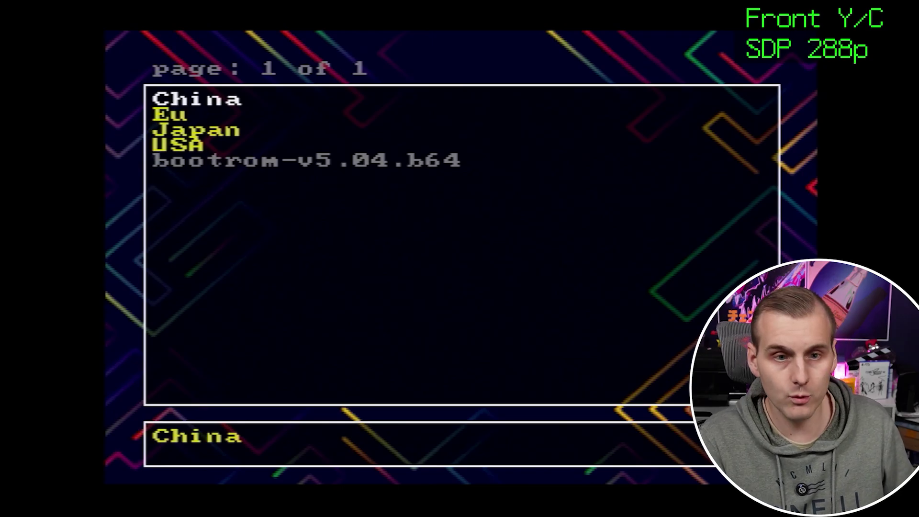
In the EverDrive menu on the console, install the bootloader from bootrom-v5.04.b64 and start the update.
key(Down)
key(Down)
key(Down)
key(Down)
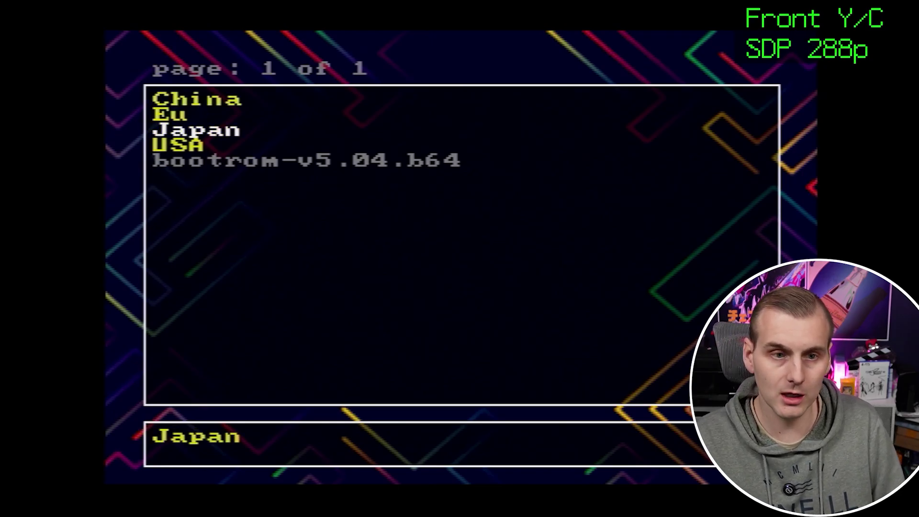
key(Return)
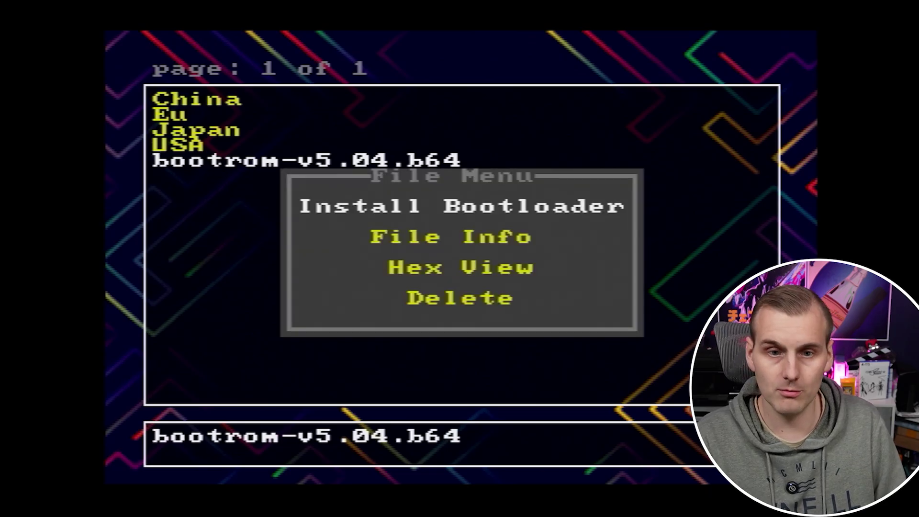
key(Return)
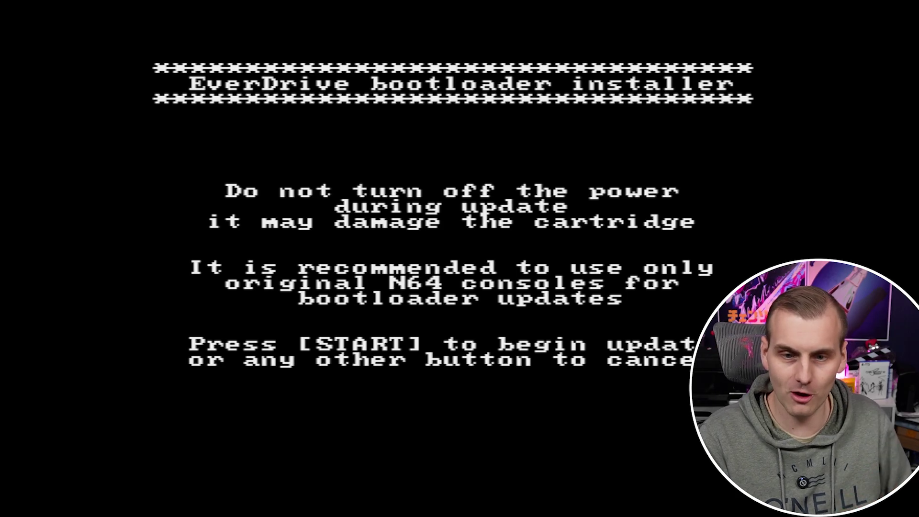
key(Return)
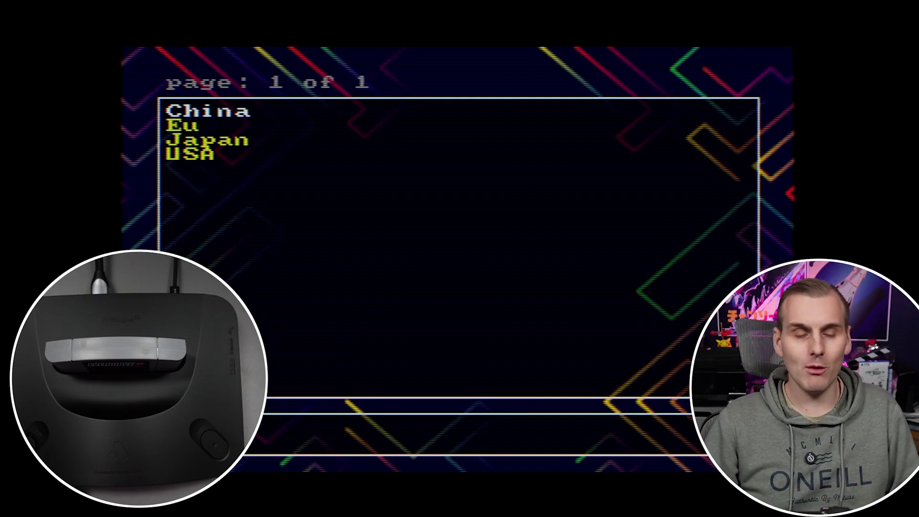
Open the Eu folder and page forward through its game list to page 11.
key(Down)
key(Down)
key(Up)
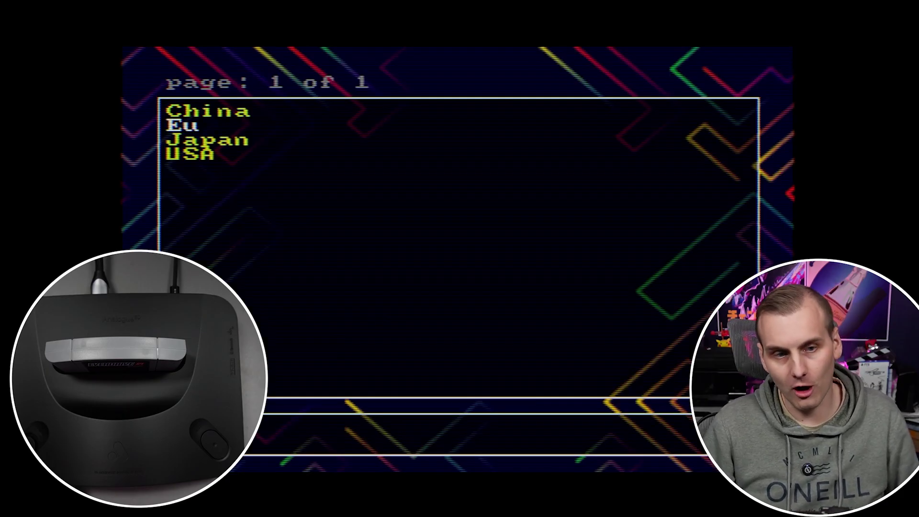
key(Return)
key(Right)
key(Right)
key(Right)
key(Right)
key(Right)
key(Right)
key(Right)
key(Right)
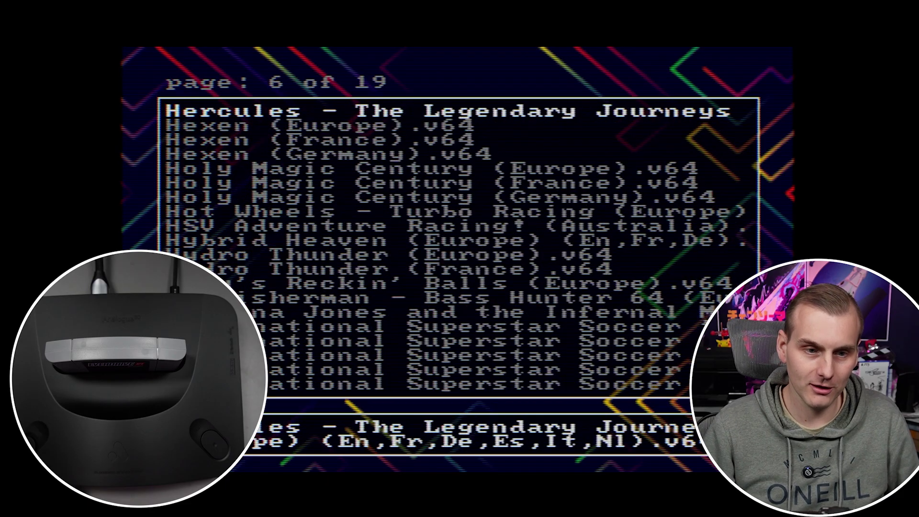
key(Right)
key(Right)
key(Right)
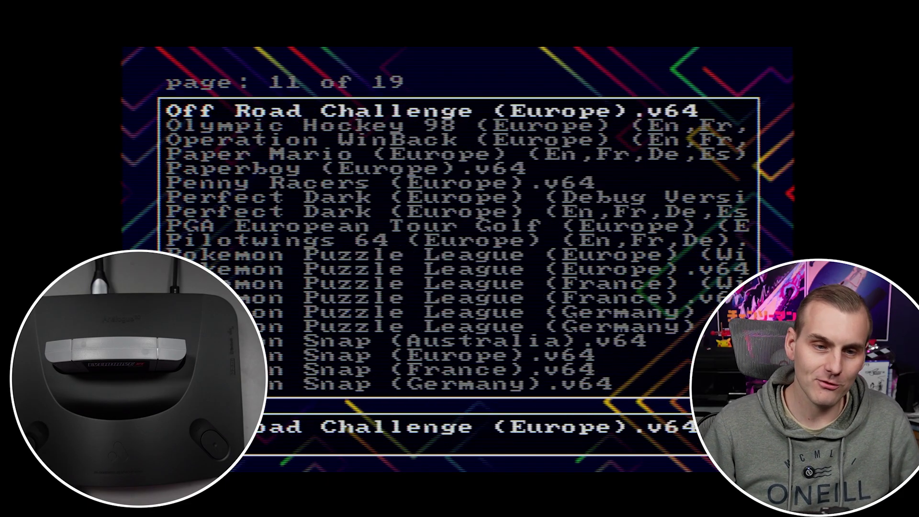
Highlight Pokemon Stadium 2 (Europe).v64 on page 12 of the game list.
key(Down)
key(Down)
key(Down)
key(Down)
key(Down)
key(Down)
key(Down)
key(Down)
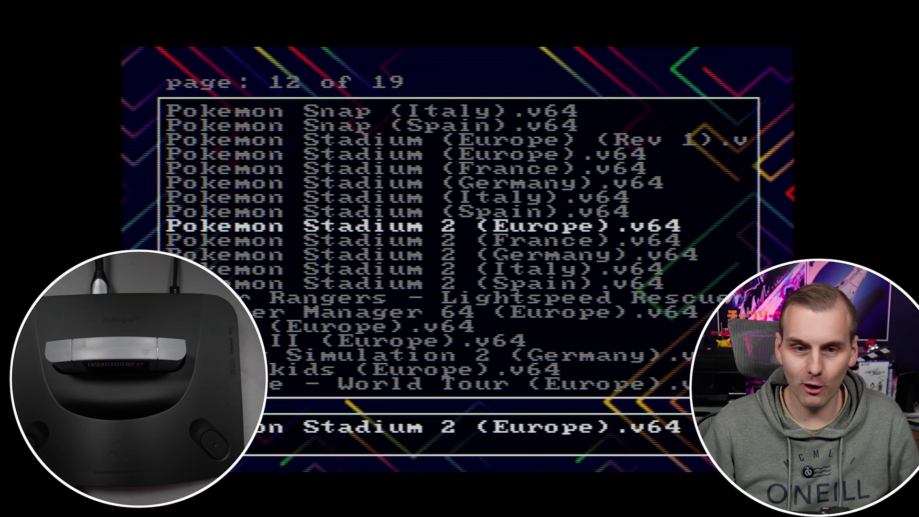